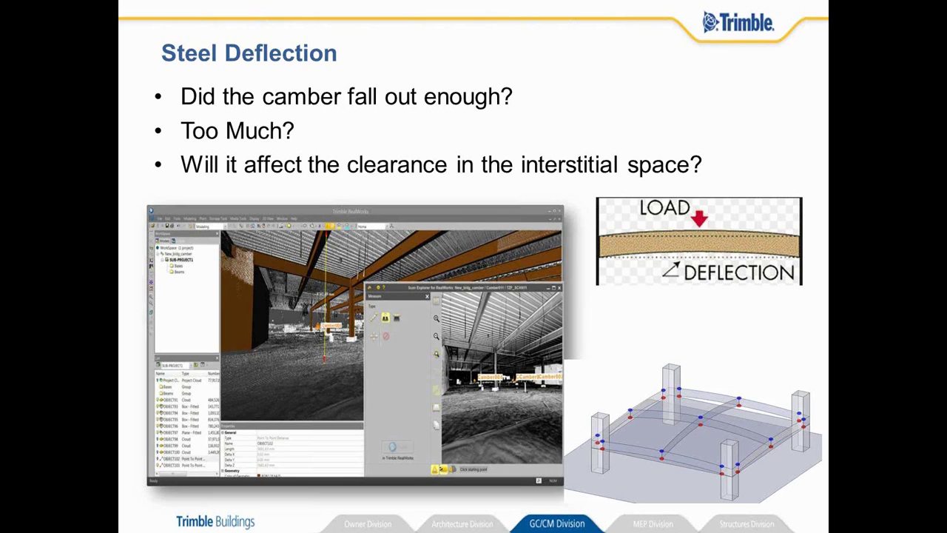
# - Switch to Trimble RealWorks and close the Inspection Map Analyzer and Surface To Model Inspection tools without creating the inspection map
pyautogui.hotkey('alt', 'Tab')
pyautogui.hotkey('alt', 'Tab')
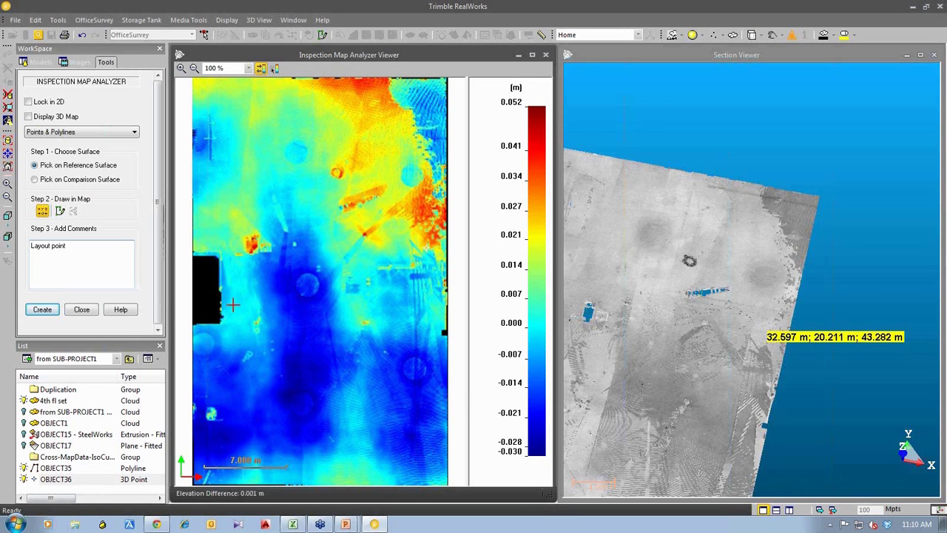
pyautogui.click(83, 309)
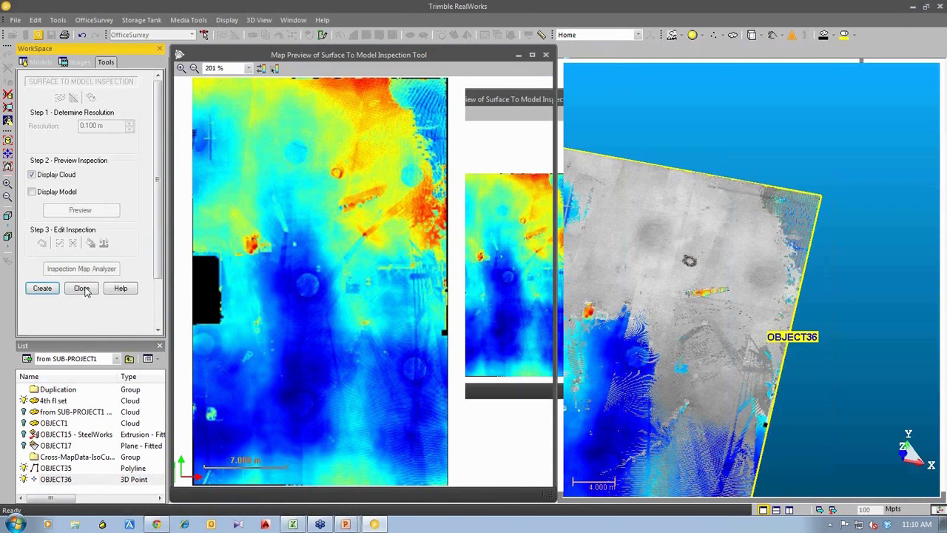
pyautogui.click(89, 289)
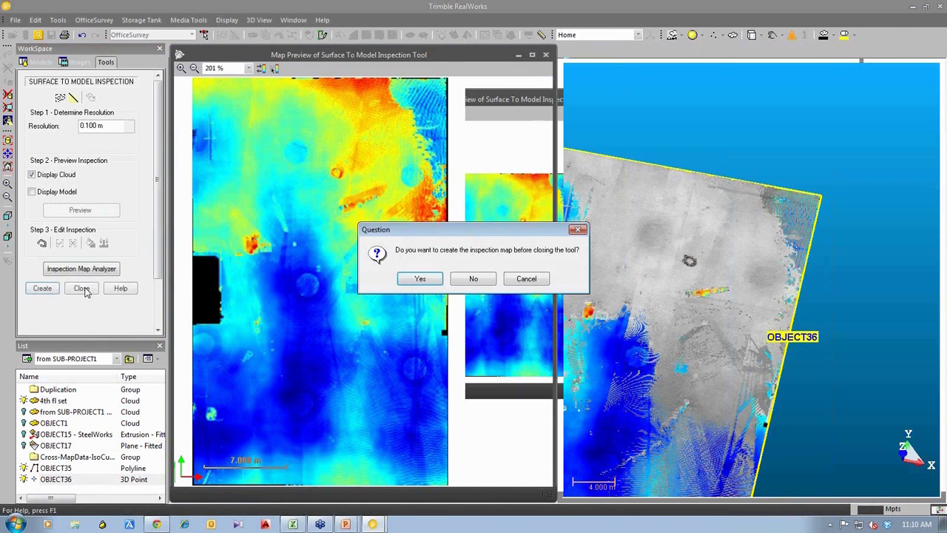
pyautogui.click(462, 281)
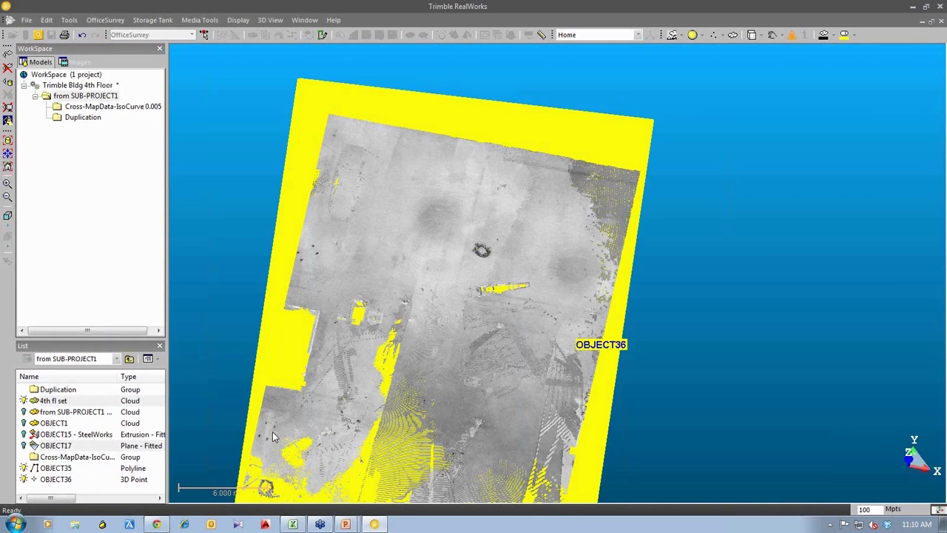
# - Open Scan Explorer, saving the Trimble Bldg 4th Floor project first, and display station TrimbleBldg4thFl.1_Scan_003
pyautogui.click(38, 35)
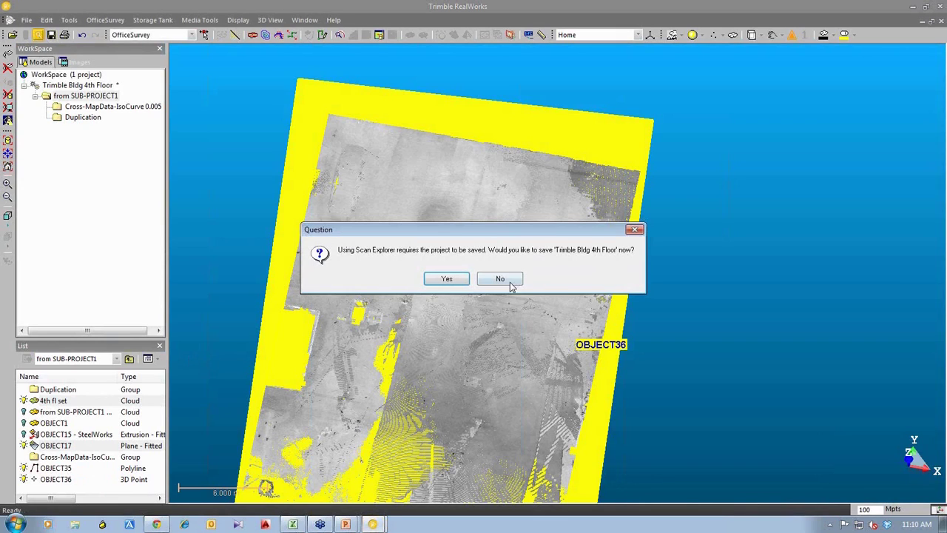
pyautogui.click(447, 281)
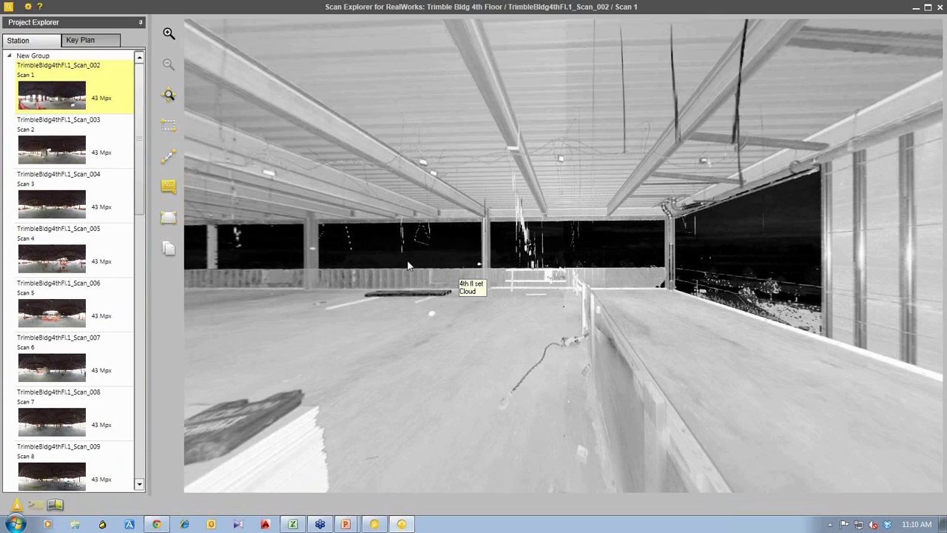
pyautogui.moveTo(413, 264); pyautogui.dragTo(331, 290)
pyautogui.click(89, 156)
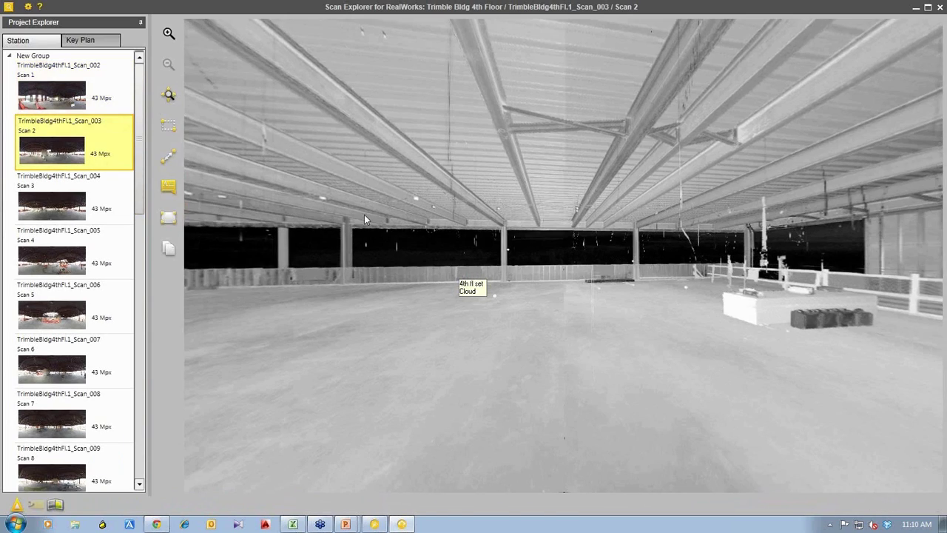
# - Measure the vertical clearance from the beam's underside down to the floor slab, close to the beam's end at the perimeter column
pyautogui.moveTo(364, 214); pyautogui.dragTo(647, 276)
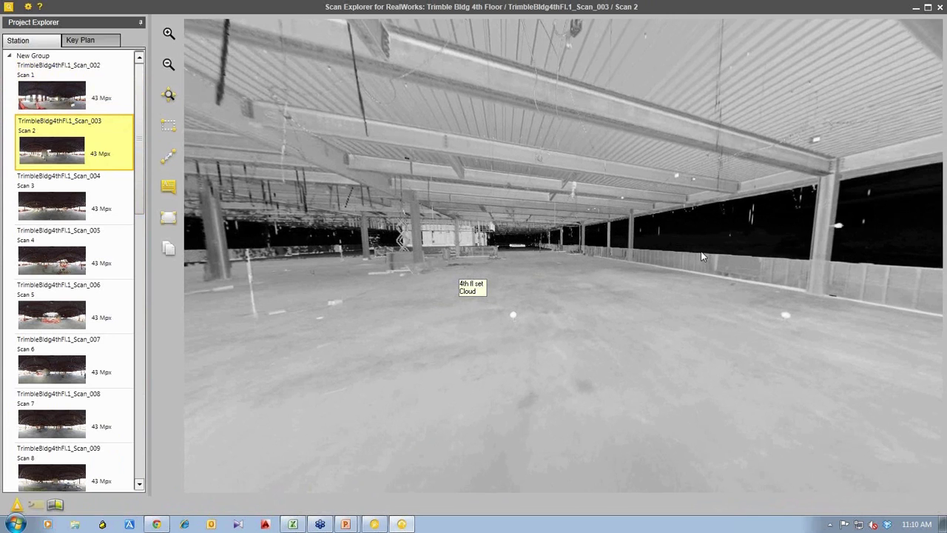
pyautogui.moveTo(701, 251); pyautogui.dragTo(692, 173)
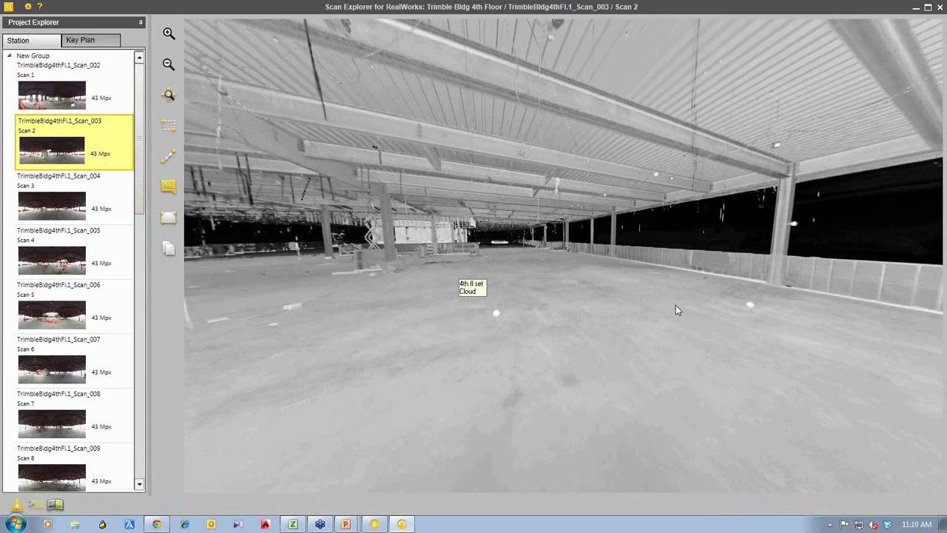
pyautogui.moveTo(734, 256); pyautogui.dragTo(851, 261)
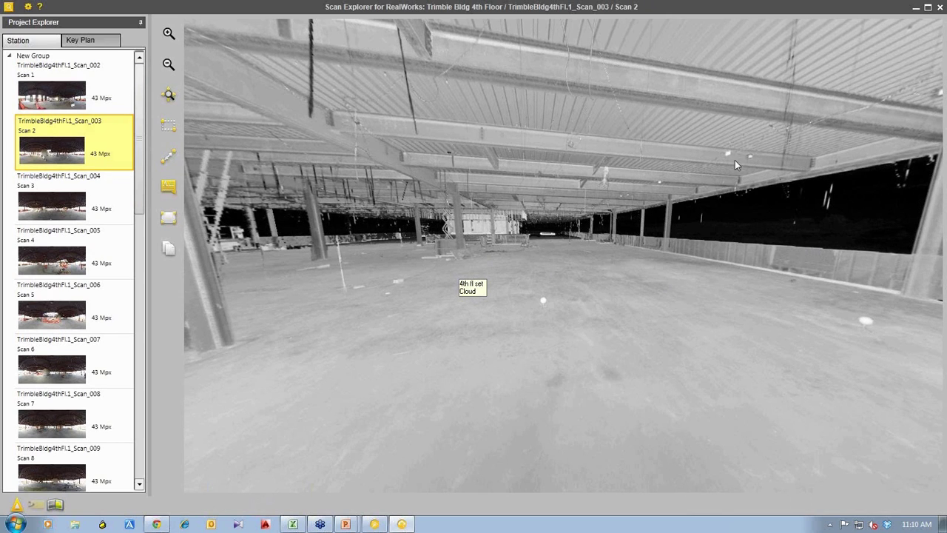
pyautogui.moveTo(734, 160); pyautogui.dragTo(609, 141)
pyautogui.moveTo(678, 134)
pyautogui.mouseDown()
pyautogui.moveTo(695, 128)
pyautogui.moveTo(655, 135)
pyautogui.moveTo(670, 141)
pyautogui.mouseUp()
pyautogui.scroll(-1, 687, 120)
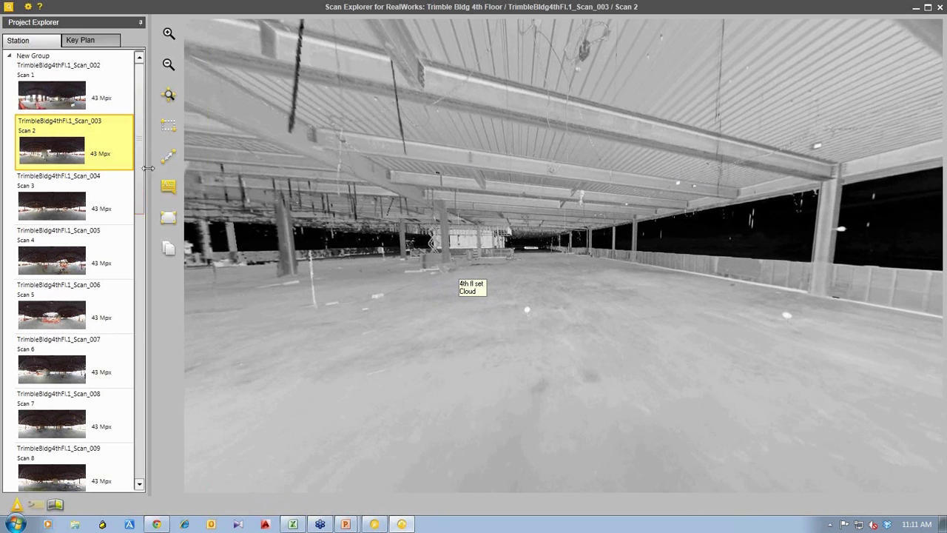
pyautogui.click(169, 158)
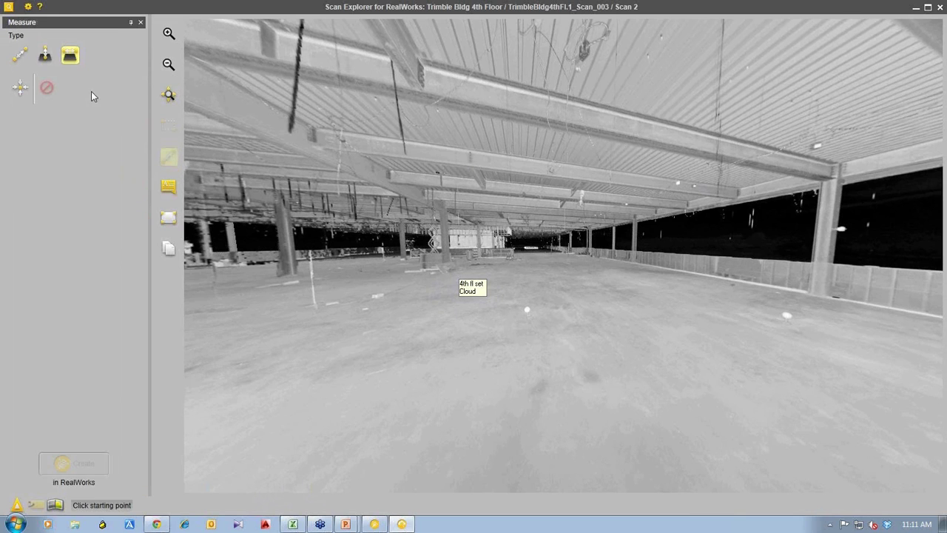
pyautogui.click(45, 54)
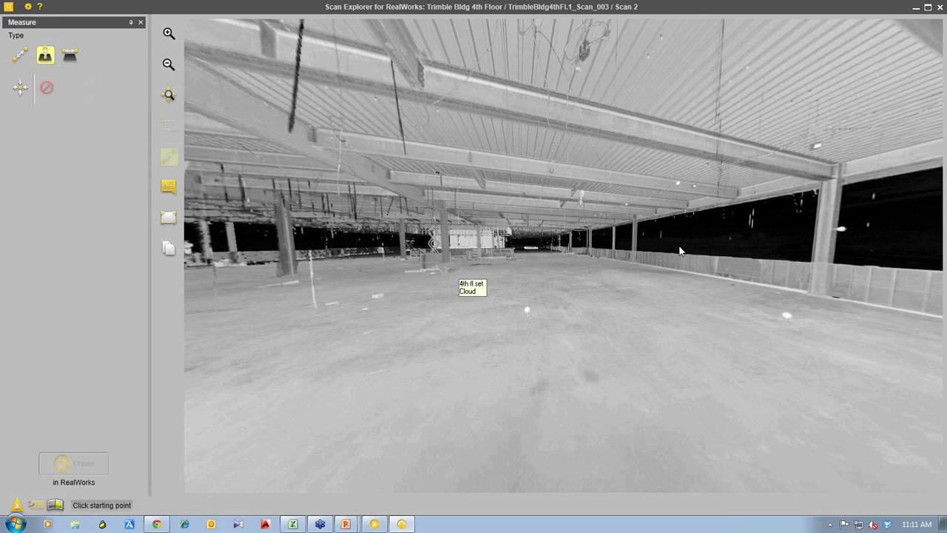
pyautogui.moveTo(624, 254); pyautogui.dragTo(690, 195)
pyautogui.scroll(2, 690, 192)
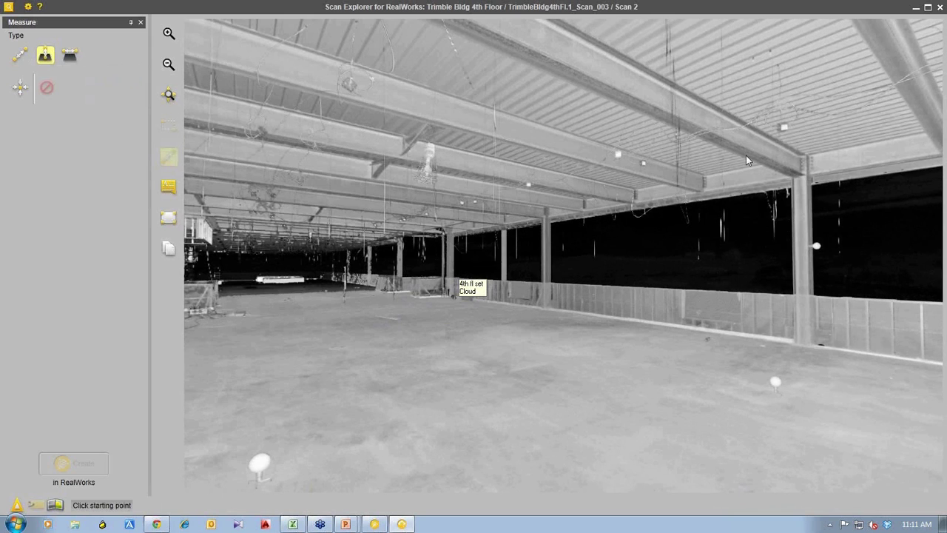
pyautogui.click(718, 287)
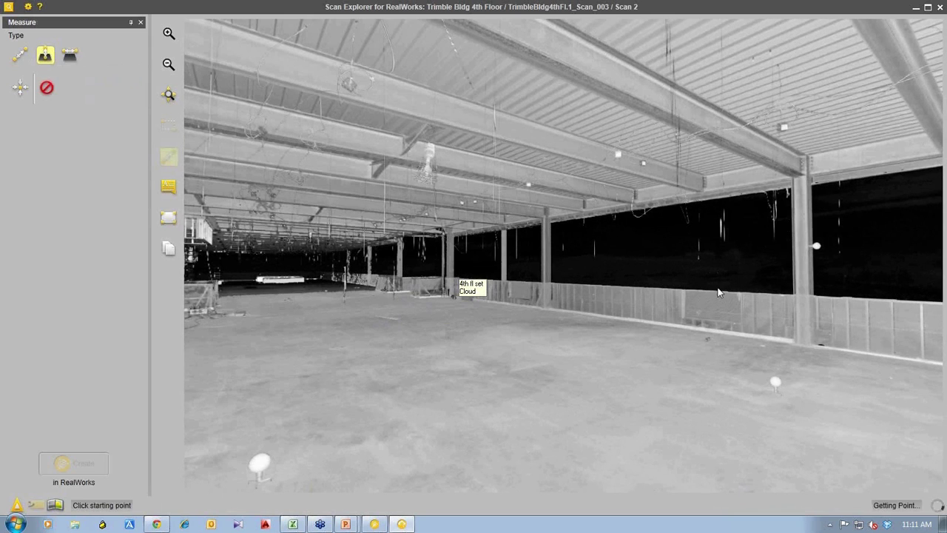
pyautogui.click(746, 360)
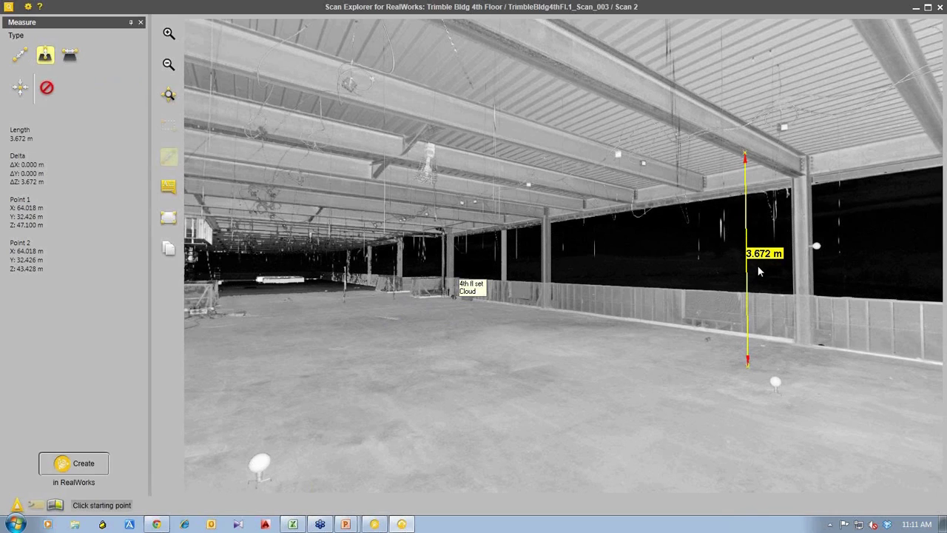
# - Measure a second vertical clearance to the floor farther along the same beam, away from the perimeter column
pyautogui.moveTo(757, 265); pyautogui.dragTo(535, 228)
pyautogui.click(645, 85)
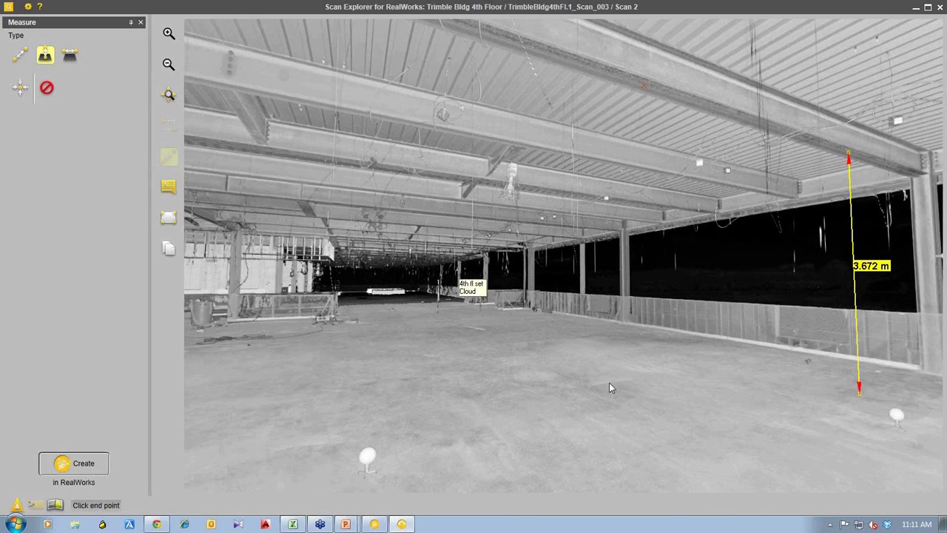
pyautogui.click(619, 424)
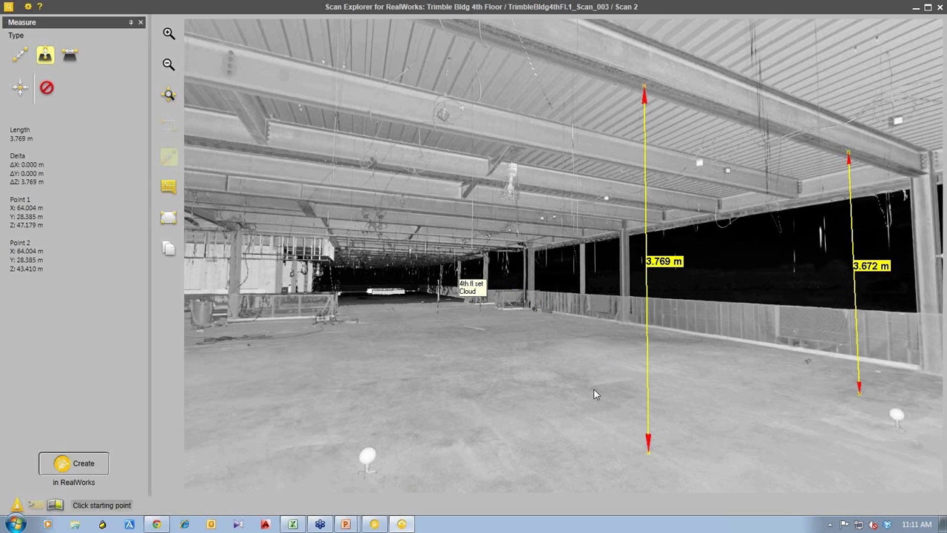
# - Measure a third vertical clearance to the floor near the beam's midspan
pyautogui.scroll(-1, 542, 358)
pyautogui.moveTo(542, 357); pyautogui.dragTo(628, 346)
pyautogui.moveTo(521, 254); pyautogui.dragTo(603, 268)
pyautogui.click(474, 74)
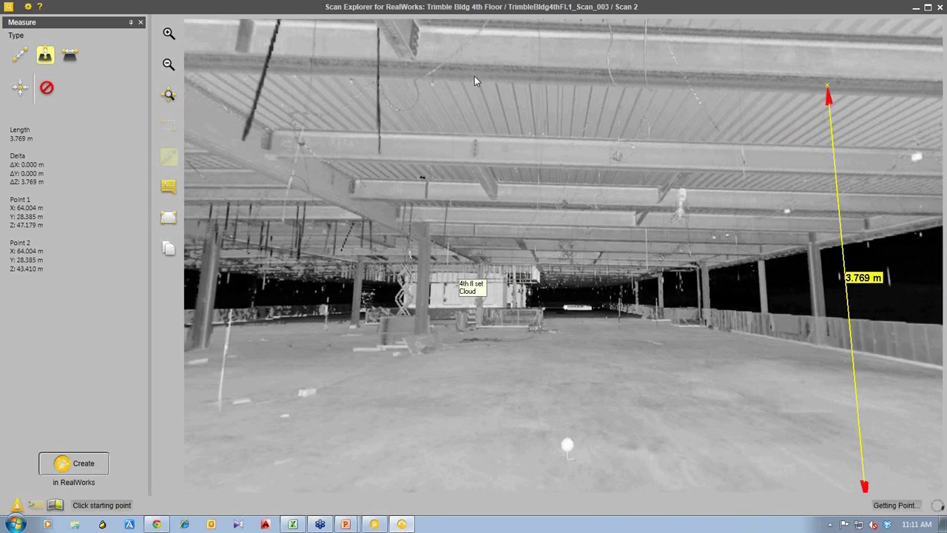
pyautogui.click(496, 447)
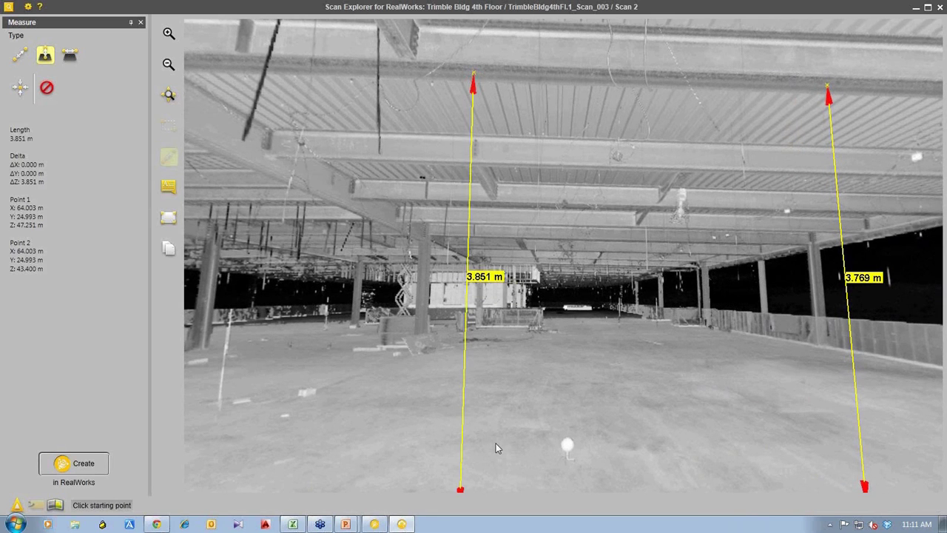
# - Measure the horizontal distance from the steel column to the concrete core wall
pyautogui.scroll(-5, 494, 444)
pyautogui.moveTo(546, 442); pyautogui.dragTo(527, 403)
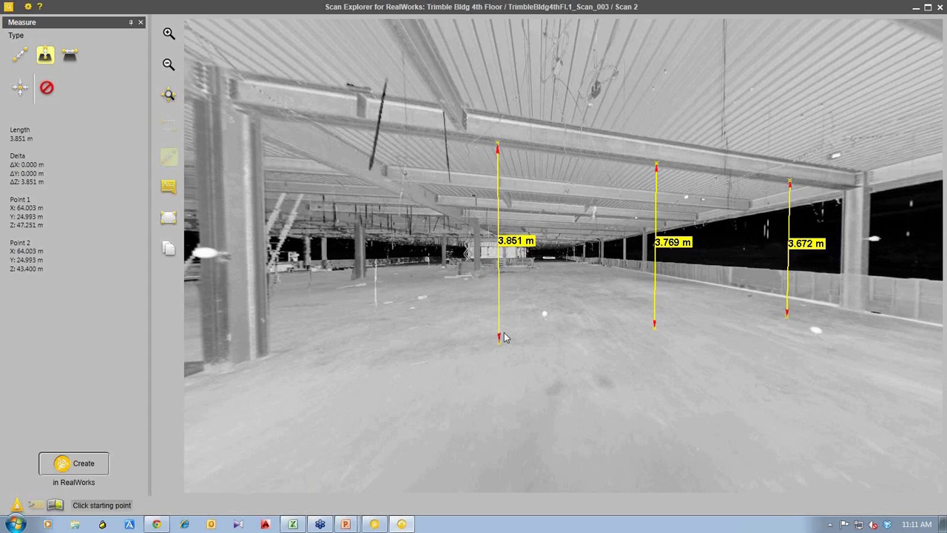
pyautogui.moveTo(502, 334); pyautogui.dragTo(663, 220)
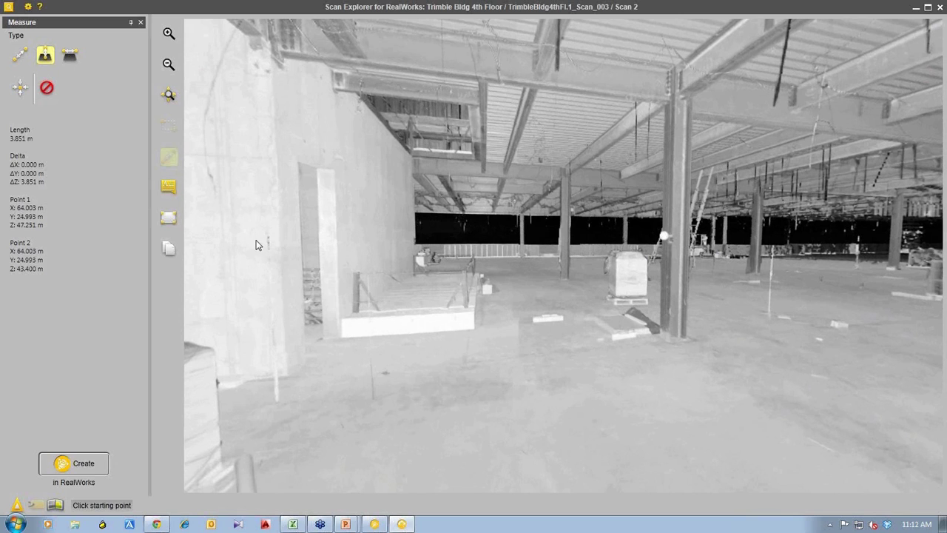
pyautogui.click(70, 56)
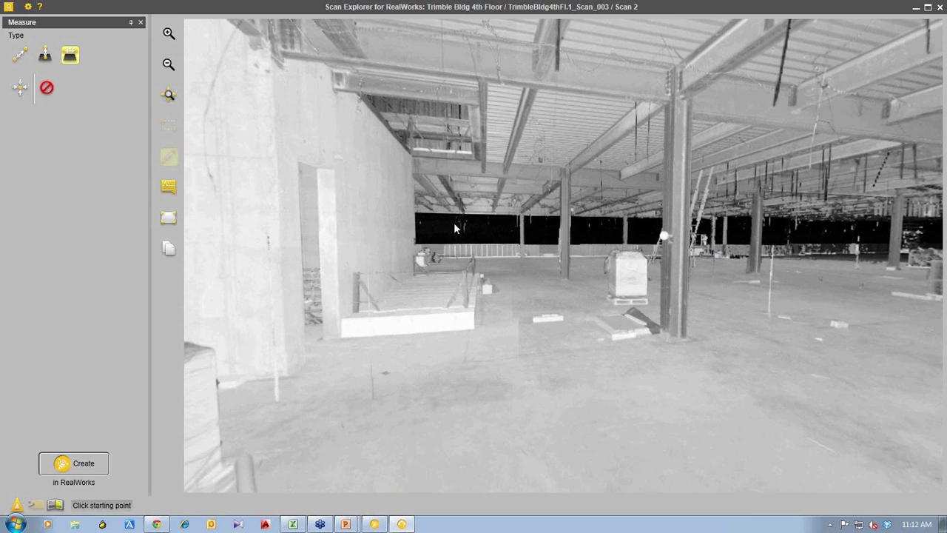
pyautogui.click(668, 190)
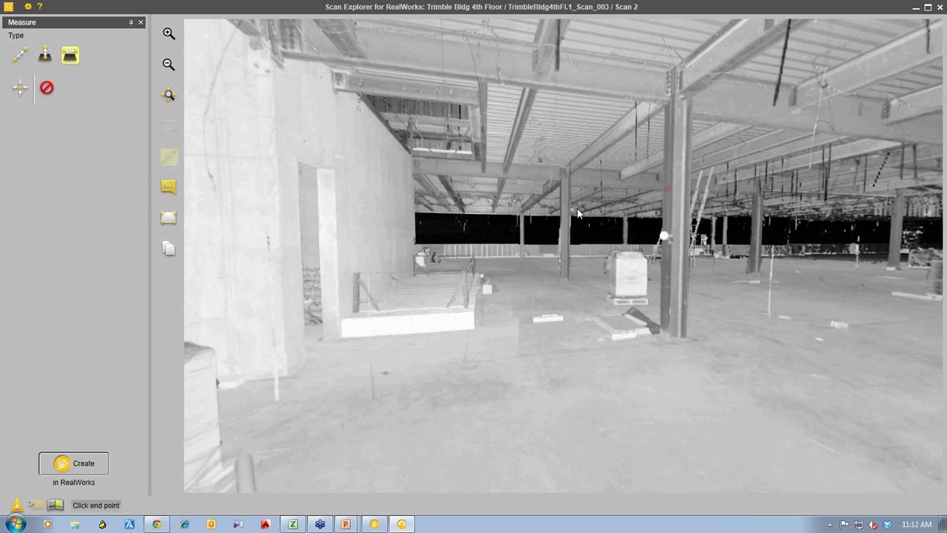
pyautogui.click(342, 206)
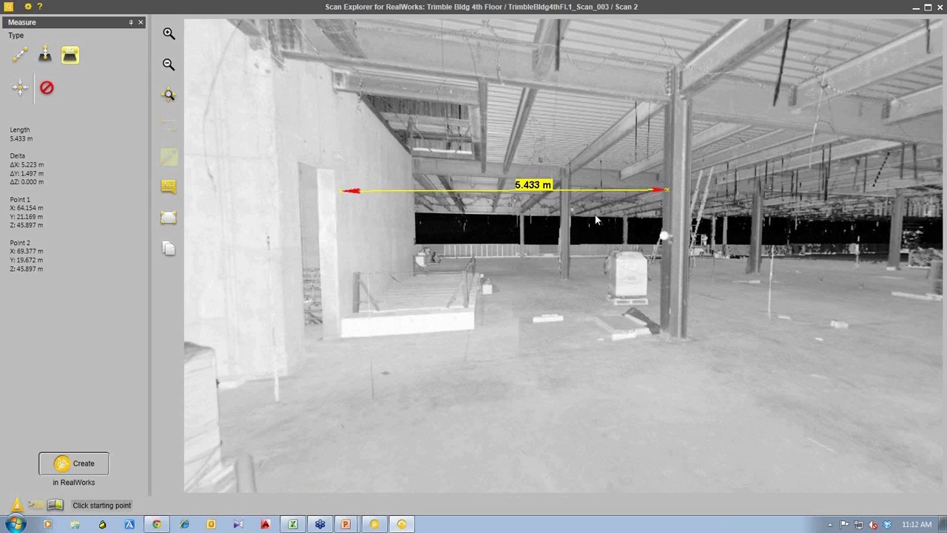
# - Create the vertical and horizontal measurements as objects in the RealWorks project
pyautogui.moveTo(662, 258); pyautogui.dragTo(492, 307)
pyautogui.click(83, 468)
pyautogui.click(81, 466)
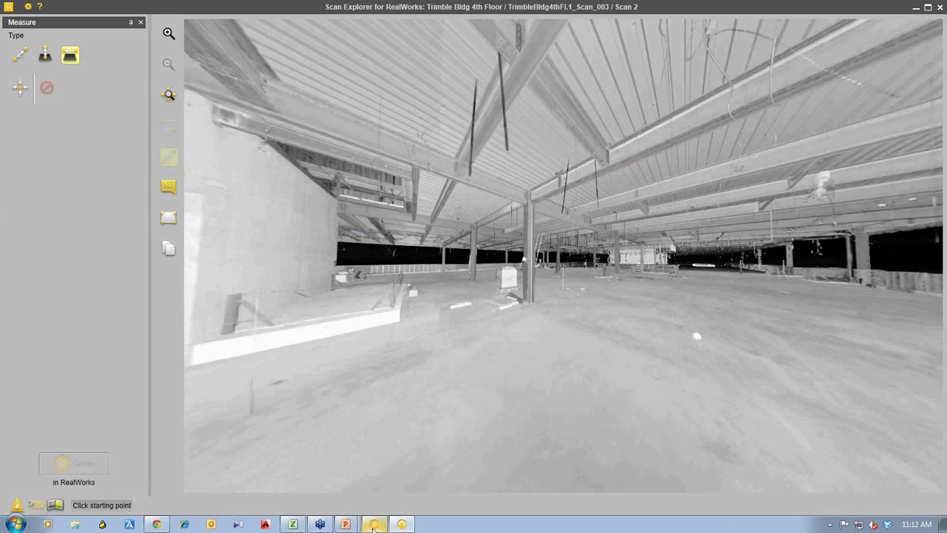
# - Switch back to the RealWorks project and select the four point-to-point measurements OBJECT37 through OBJECT40
pyautogui.click(373, 524)
pyautogui.moveTo(160, 414); pyautogui.dragTo(155, 461)
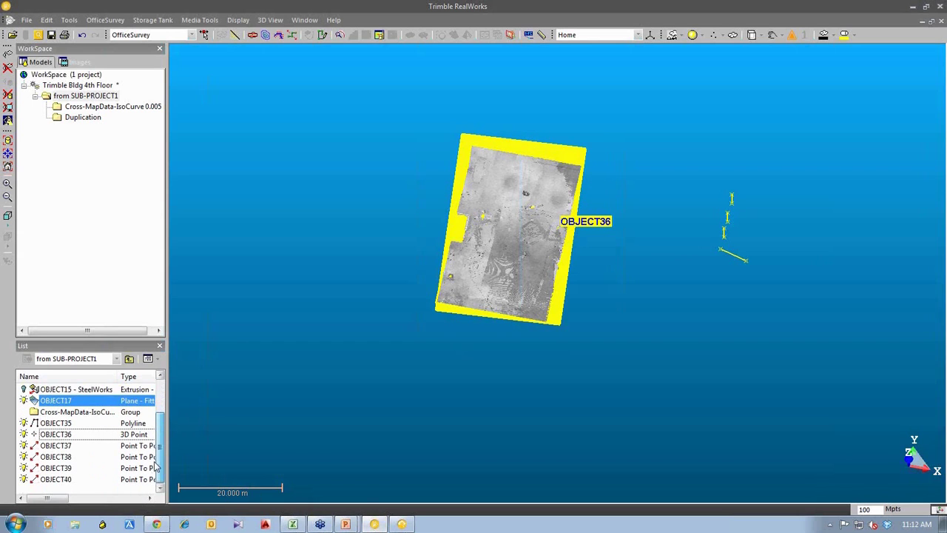
pyautogui.click(58, 447)
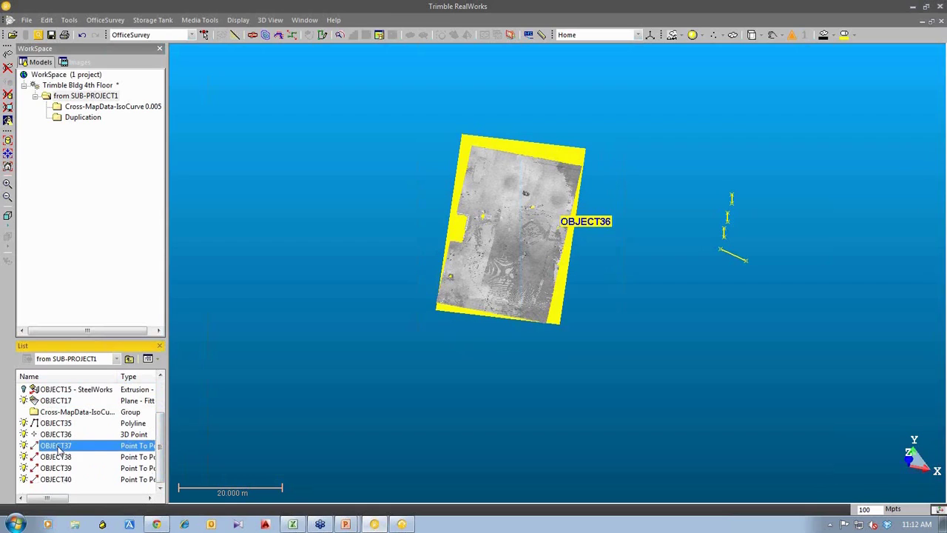
pyautogui.keyDown('shift'); pyautogui.click(53, 481); pyautogui.keyUp('shift')
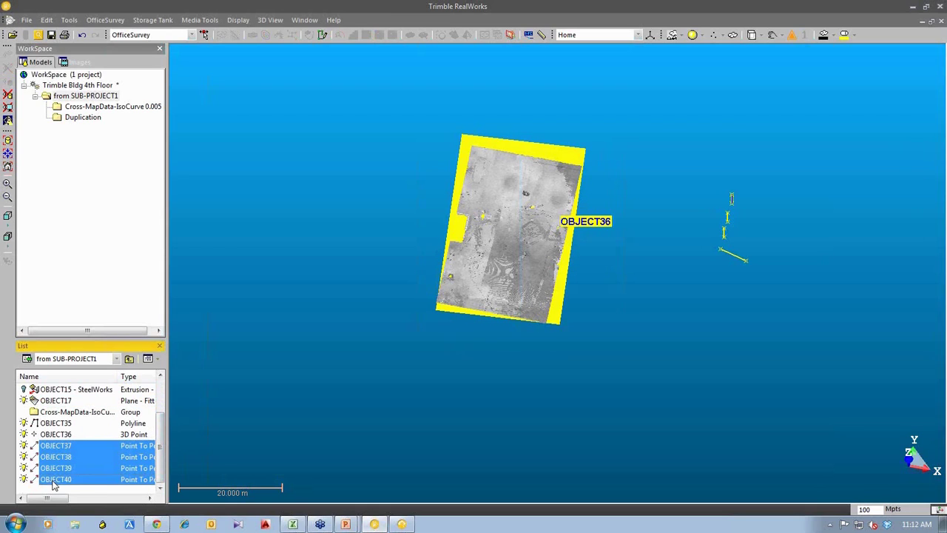
pyautogui.click(28, 20)
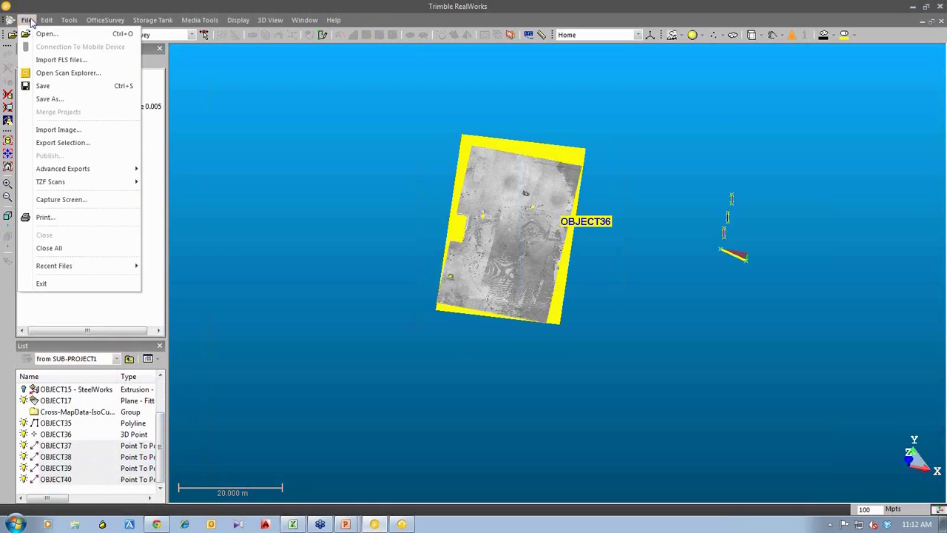
pyautogui.click(63, 143)
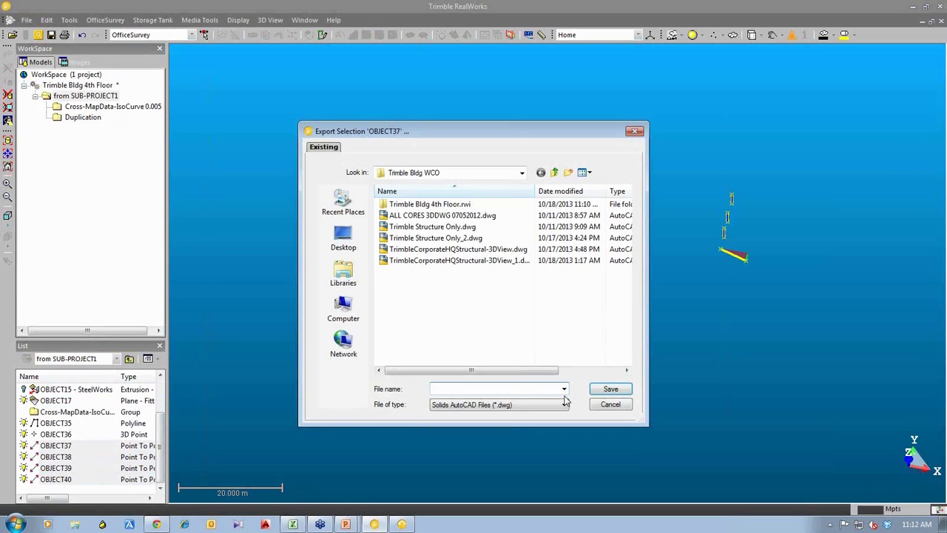
pyautogui.click(611, 406)
pyautogui.click(46, 20)
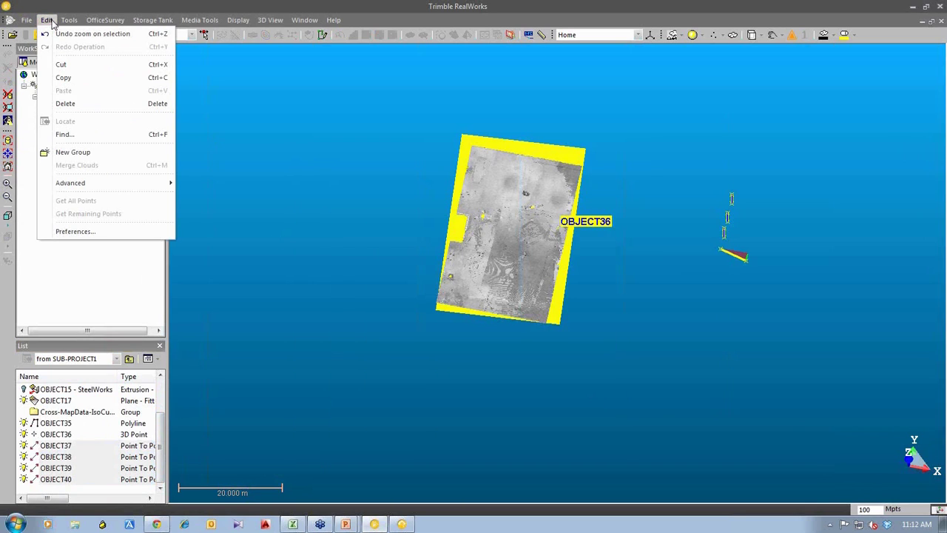
pyautogui.moveTo(122, 184)
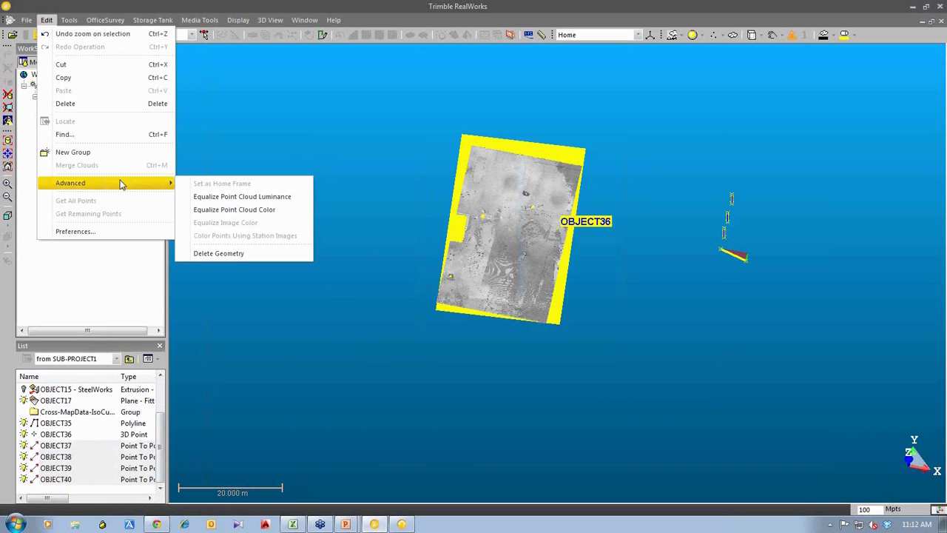
# - Check the Excel CSV export options for the four selected measurements, and close the export without saving a file
pyautogui.moveTo(25, 22)
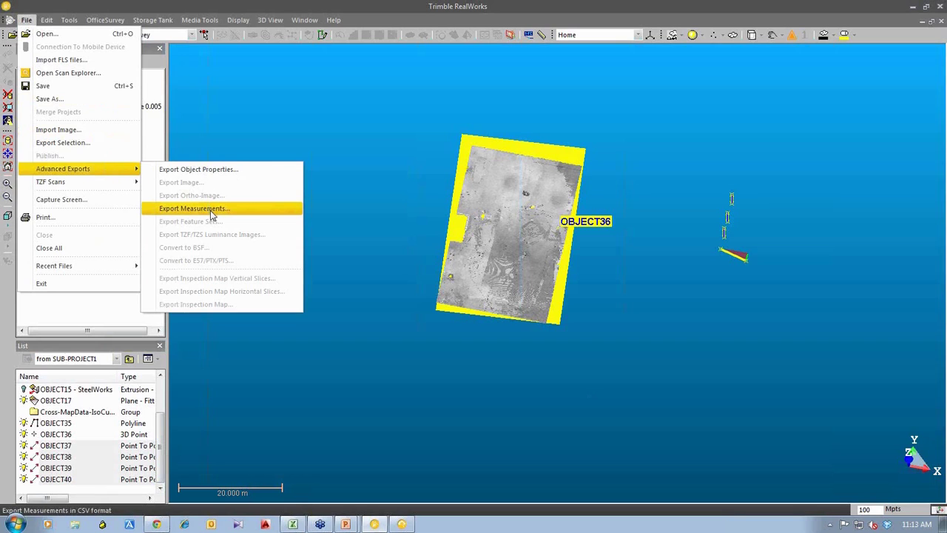
pyautogui.click(210, 210)
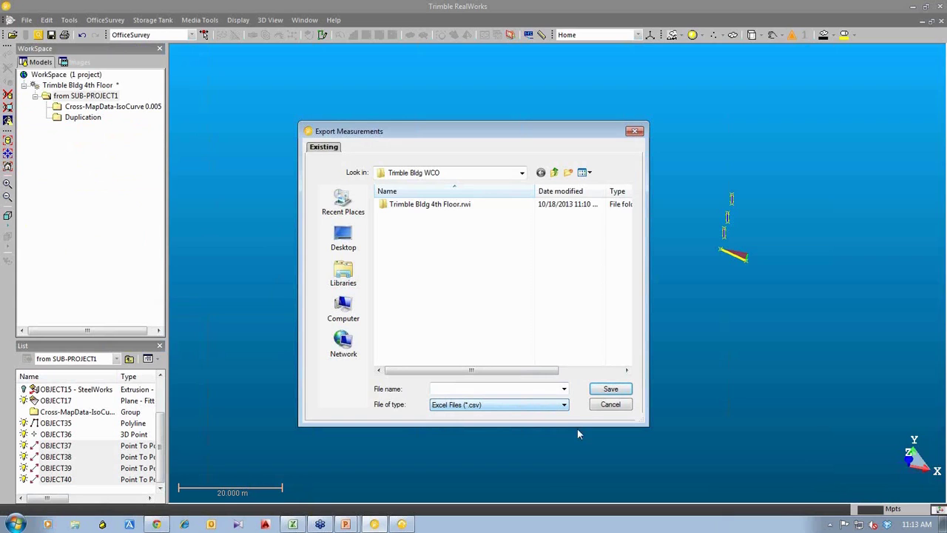
pyautogui.click(609, 405)
pyautogui.moveTo(689, 252); pyautogui.dragTo(562, 290, button='middle')
pyautogui.scroll(-1, 646, 287)
pyautogui.scroll(1, 575, 291)
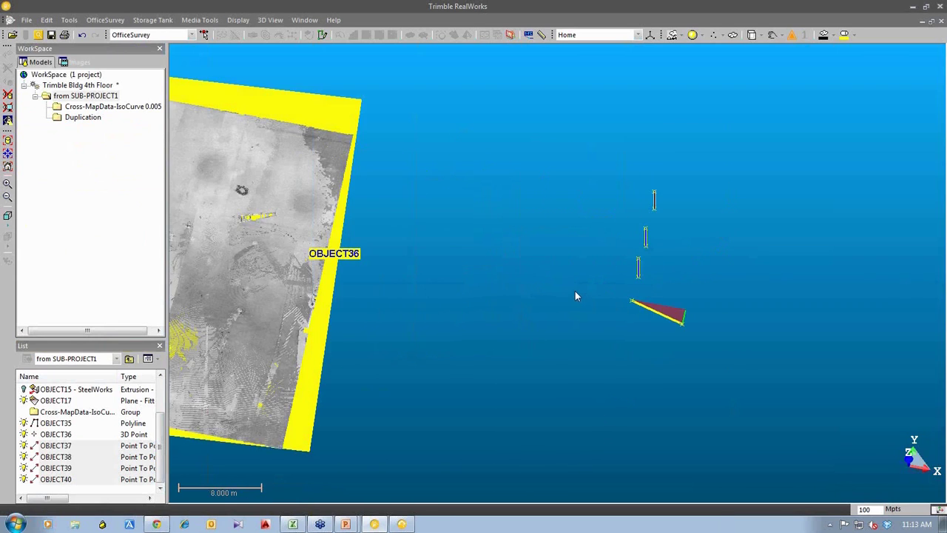
pyautogui.scroll(-2, 572, 289)
pyautogui.scroll(-1, 572, 287)
pyautogui.scroll(3, 571, 290)
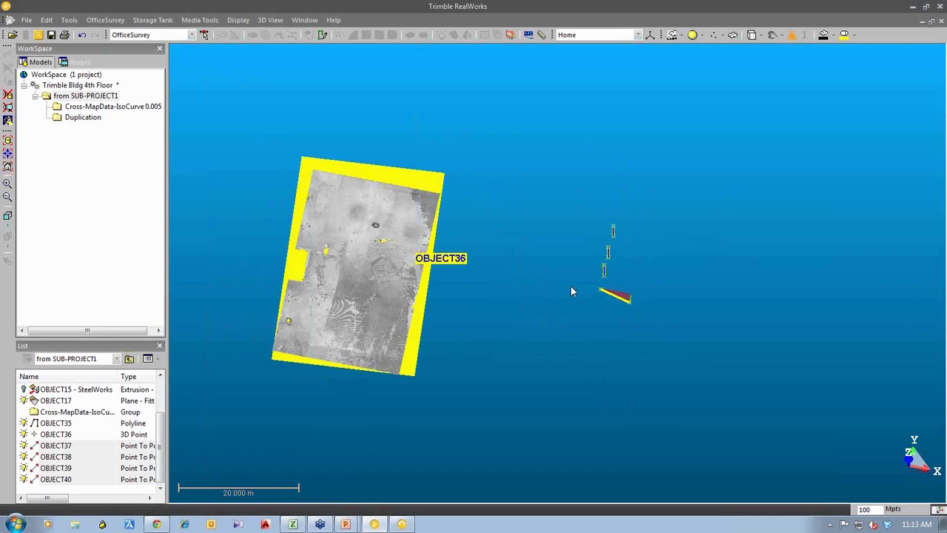
pyautogui.scroll(-2, 571, 291)
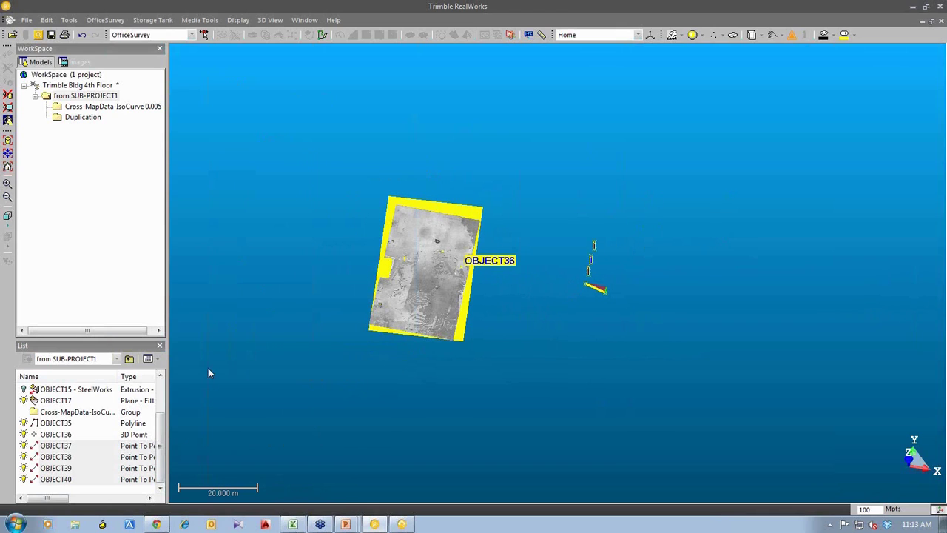
# - Switch to Scan Explorer and examine the steel beams and columns around the 4th-floor scan
pyautogui.click(375, 524)
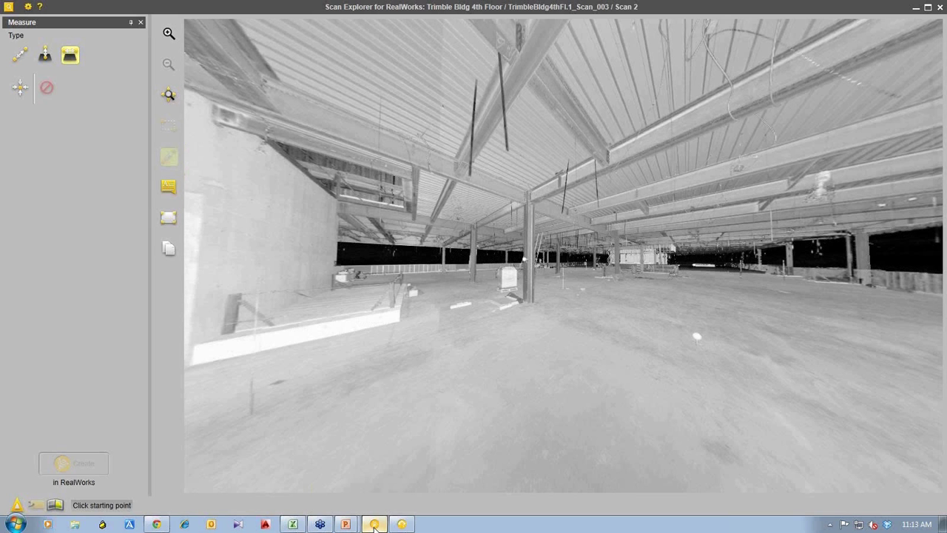
pyautogui.moveTo(608, 376); pyautogui.dragTo(428, 393)
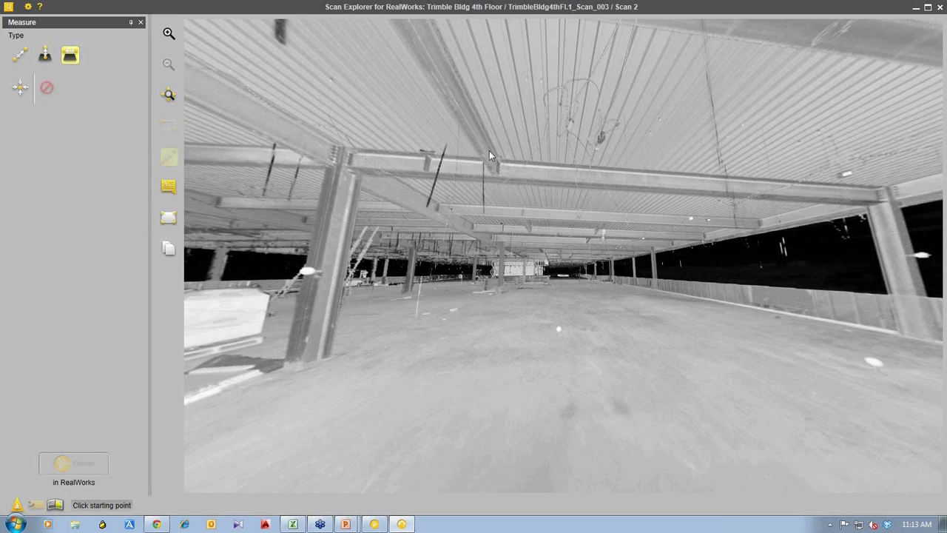
pyautogui.scroll(3, 489, 152)
pyautogui.moveTo(410, 190); pyautogui.dragTo(544, 179)
pyautogui.scroll(1, 544, 178)
pyautogui.moveTo(494, 222); pyautogui.dragTo(542, 171)
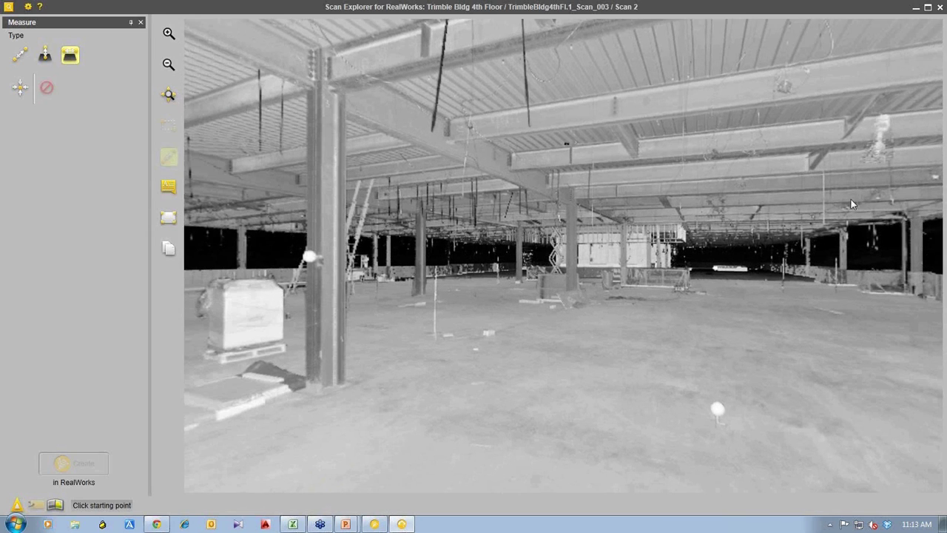